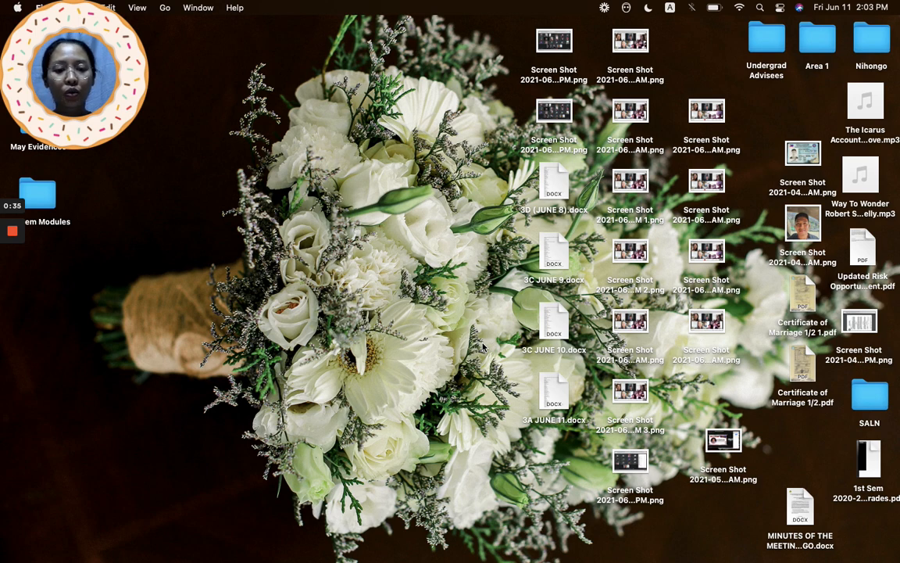
Step: Switch to the June 8 2020 workbook in Excel, then shrink its window and reposition it on the desktop
mouse_move(659, 547)
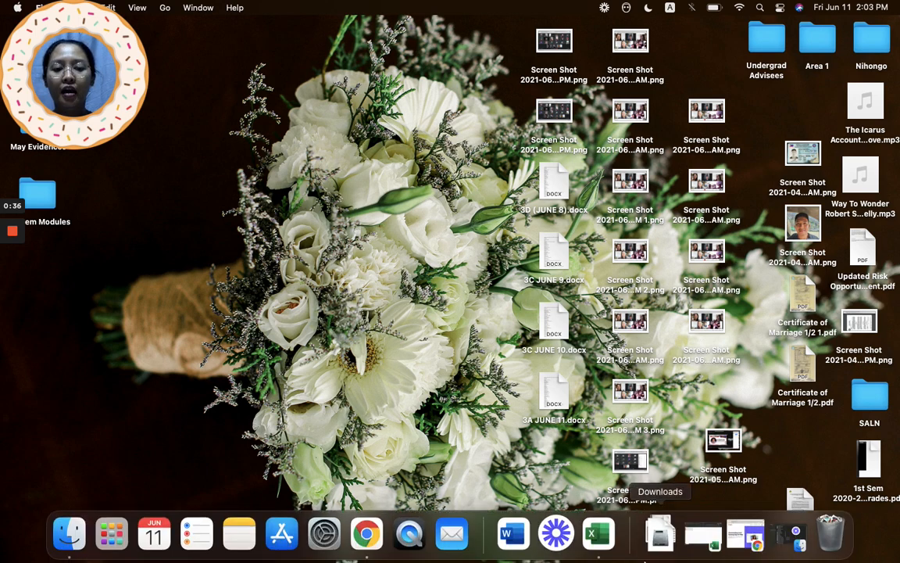
click(701, 538)
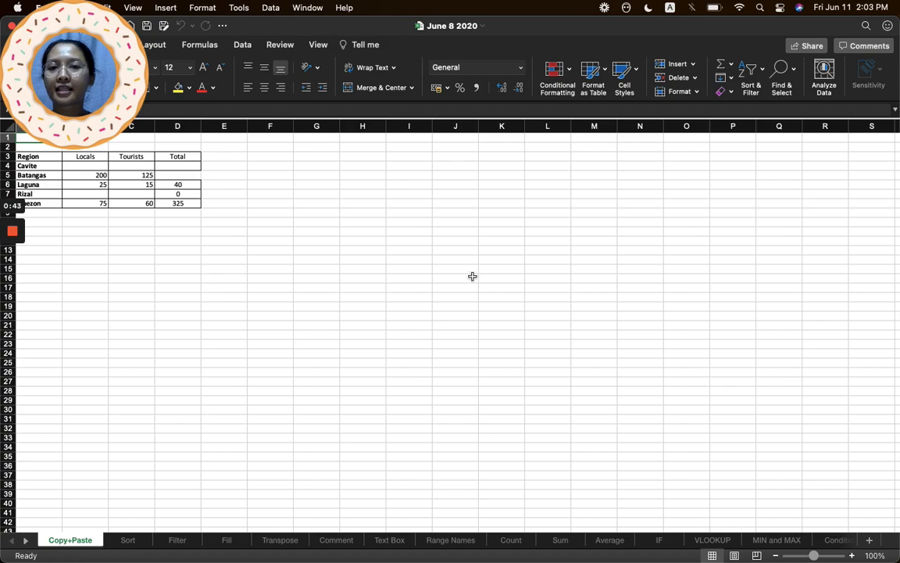
drag(538, 28, 535, 74)
drag(897, 47, 868, 80)
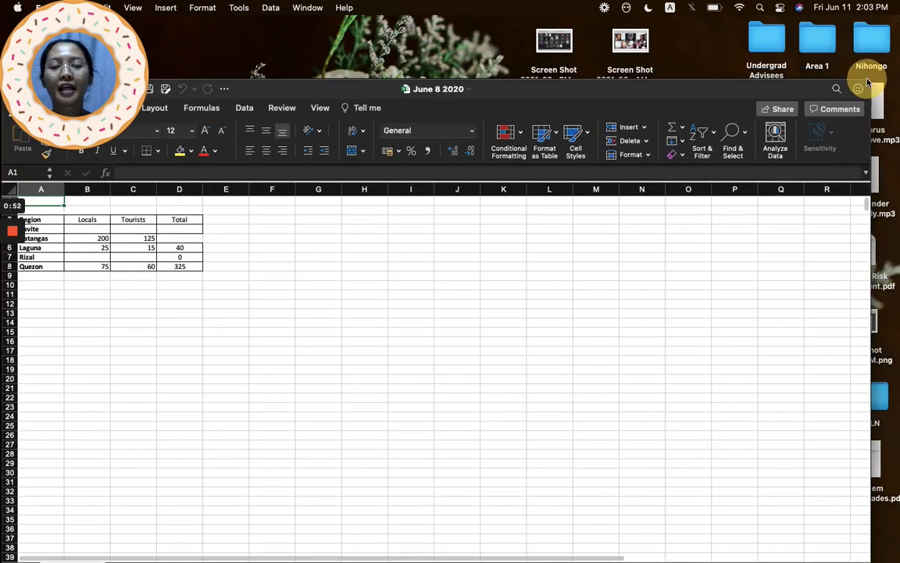
drag(684, 92, 713, 76)
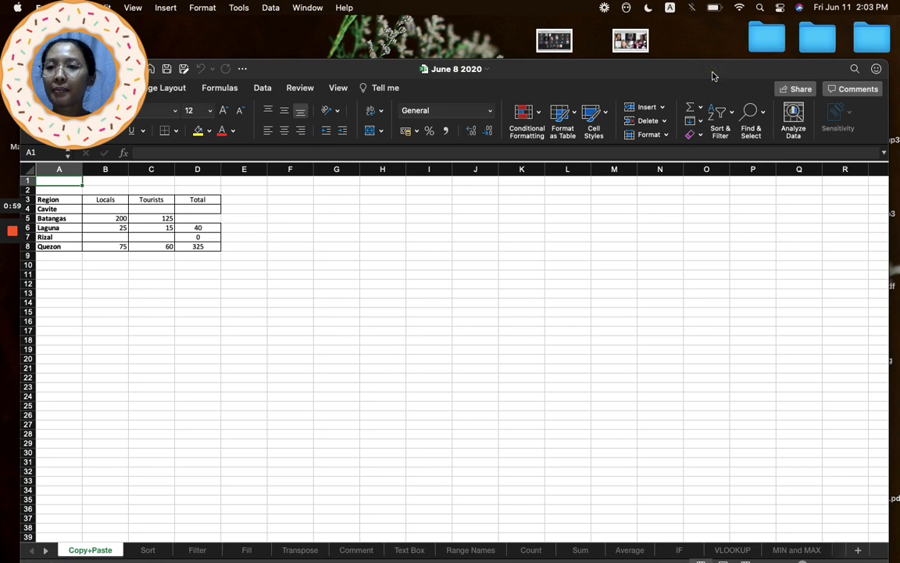
Step: Go through the Sort and Filter worksheets to the Fill worksheet
click(147, 550)
click(195, 550)
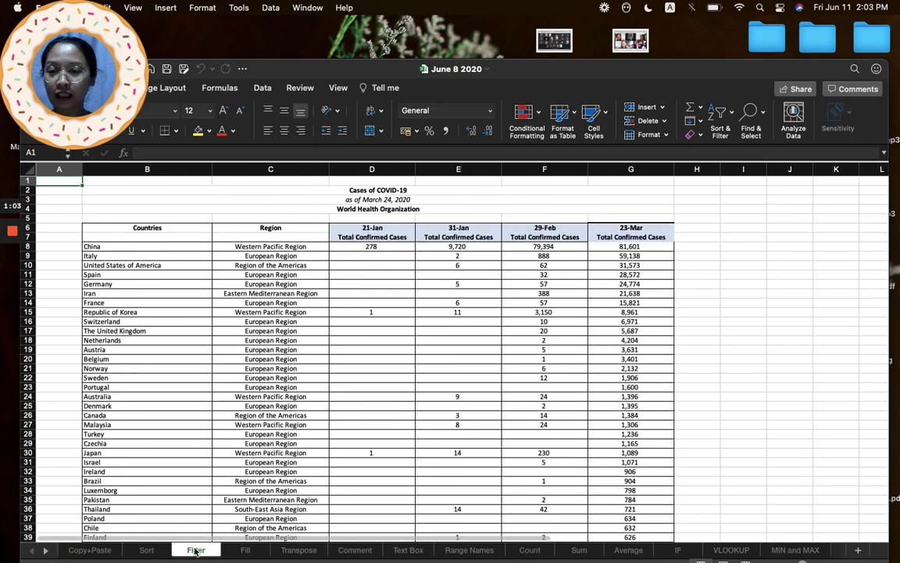
click(246, 550)
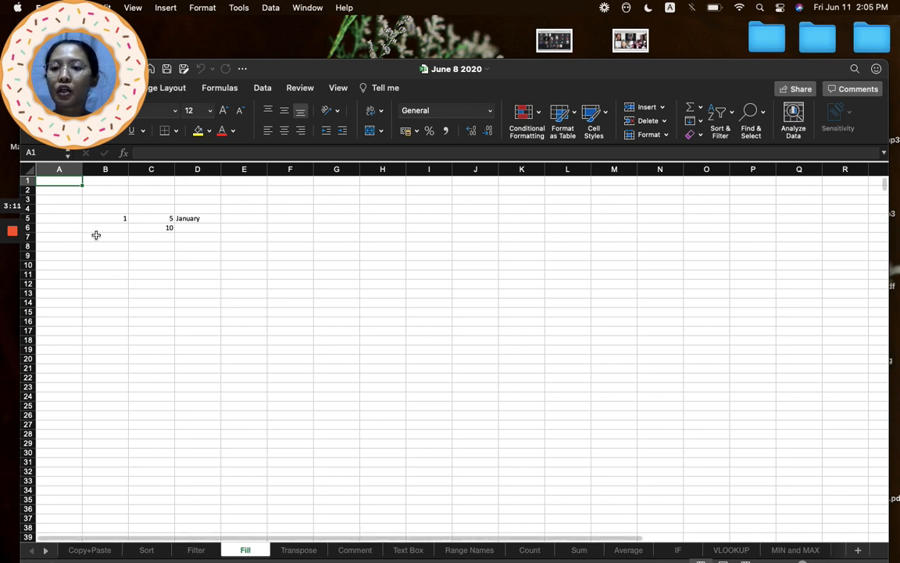
Step: Extend the 1 in B5 down to B14 as a Fill Series running from 1 to 10
click(112, 217)
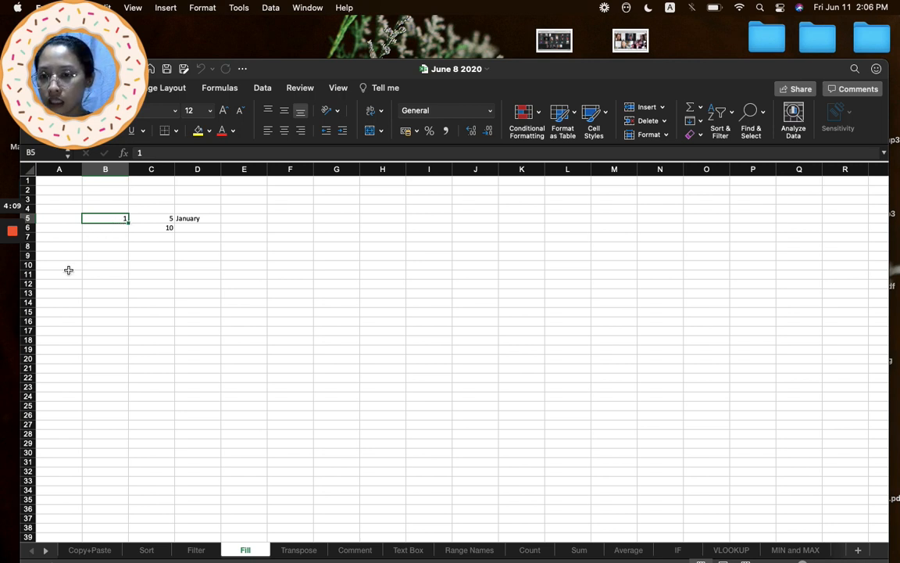
click(93, 303)
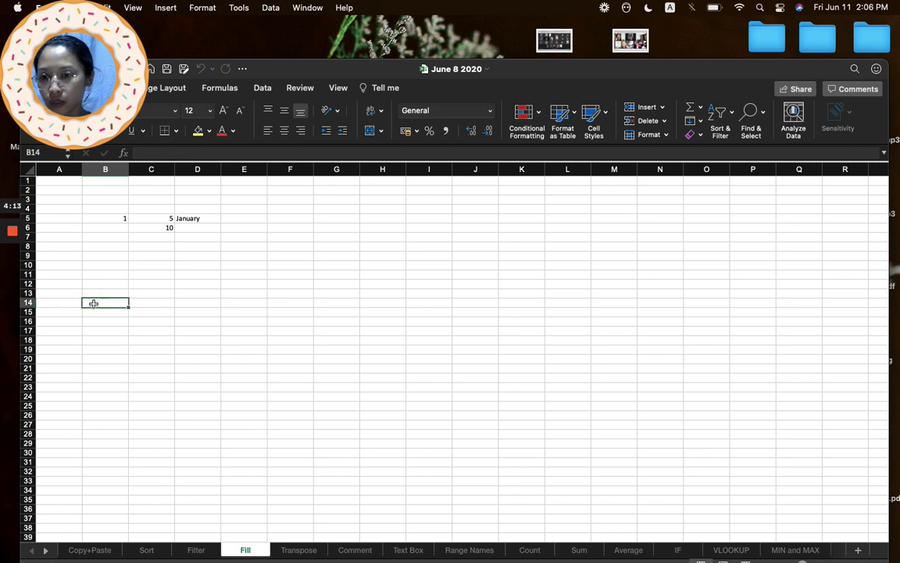
click(114, 219)
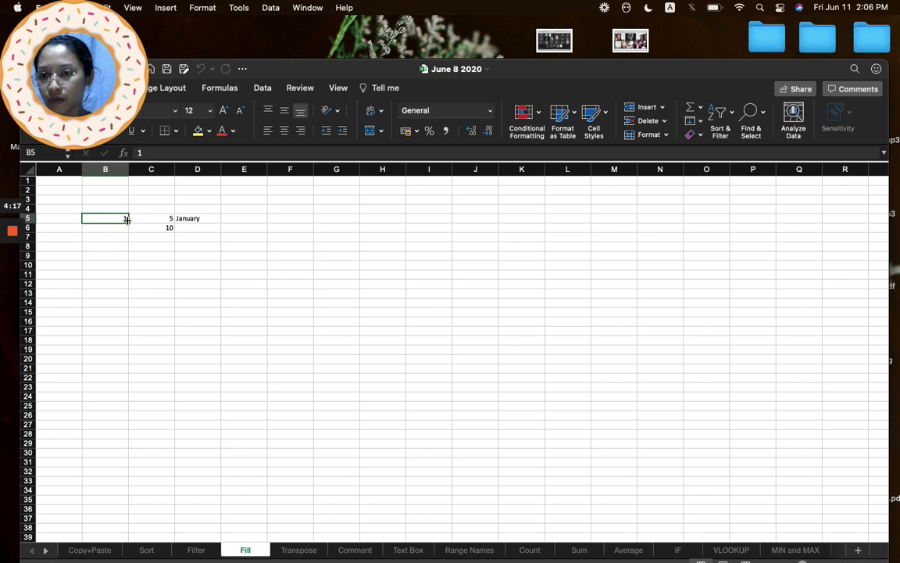
drag(125, 221, 129, 305)
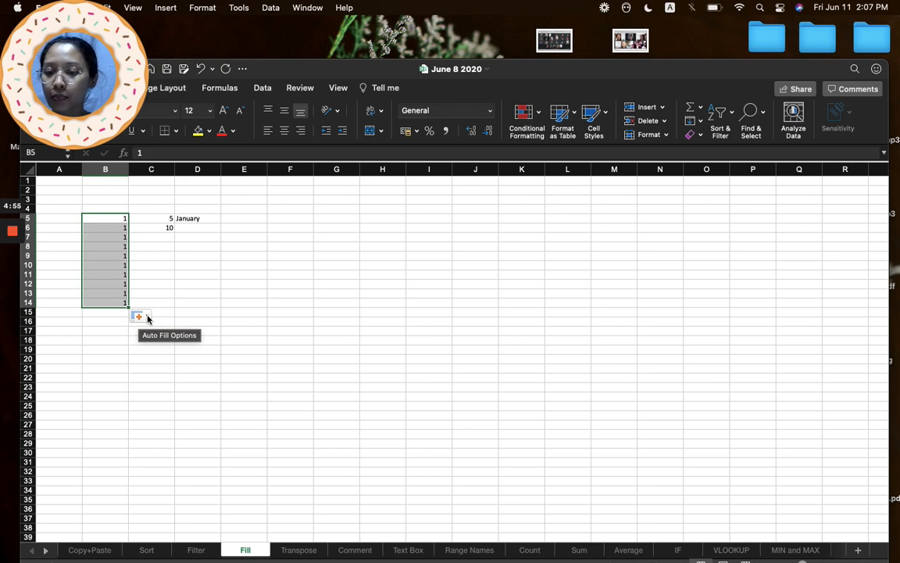
click(146, 317)
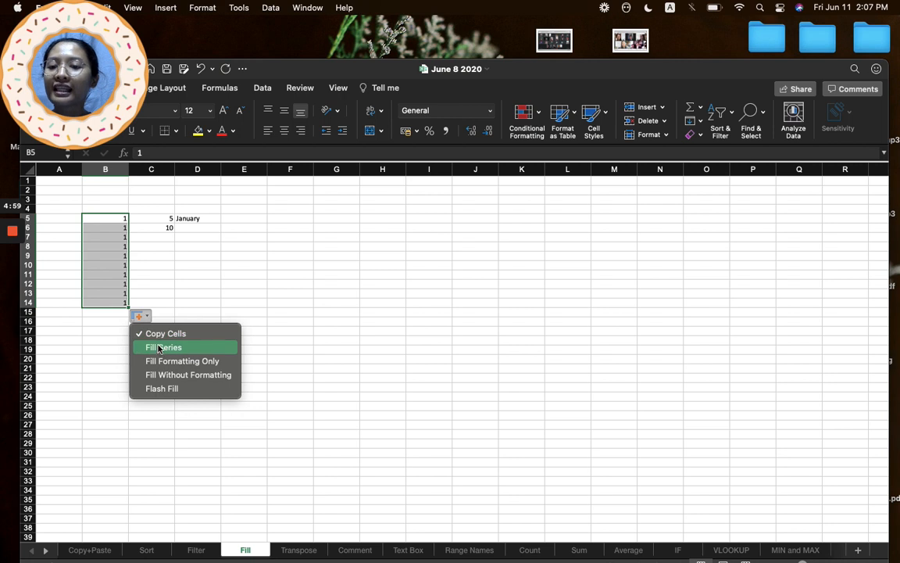
click(159, 348)
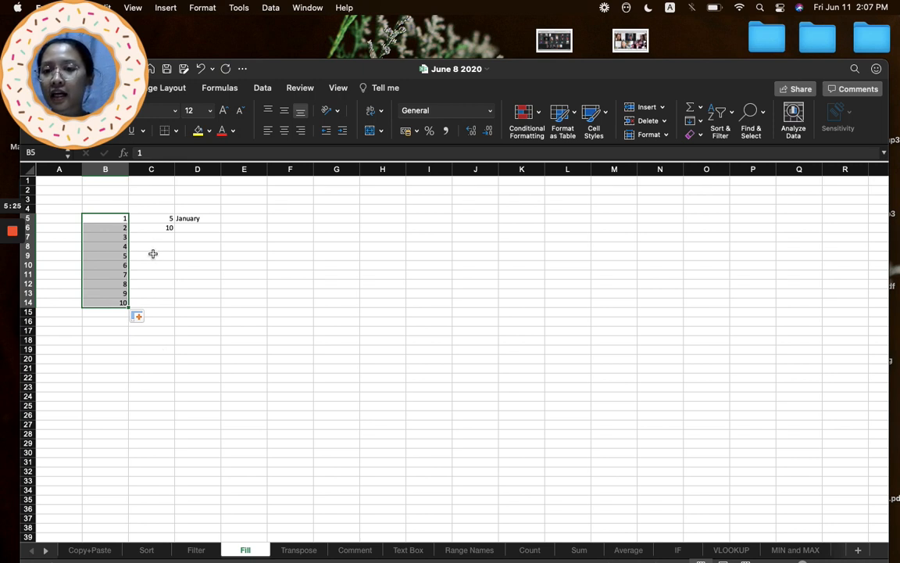
Step: Extend the 5 and 10 pattern in C5:C6 down to C14, counting by fives up to 50
click(156, 222)
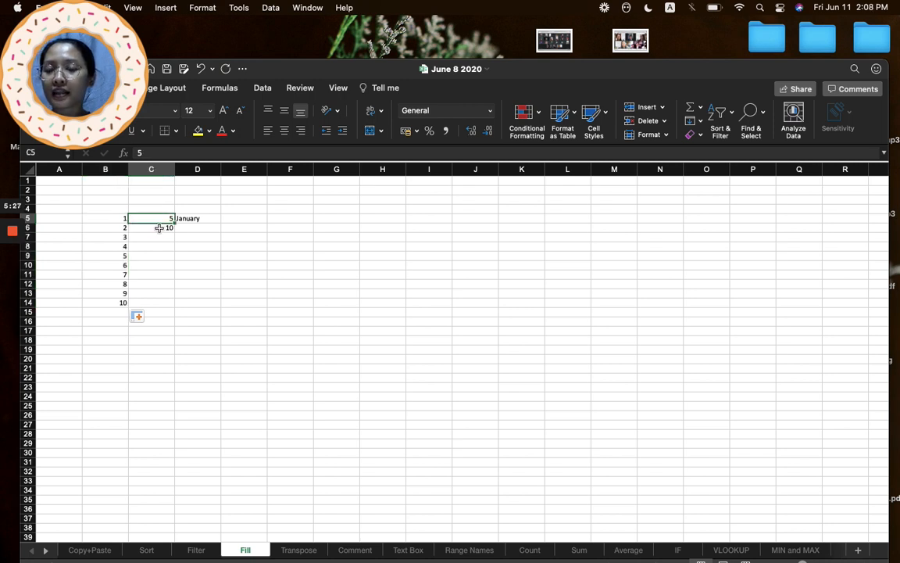
click(159, 227)
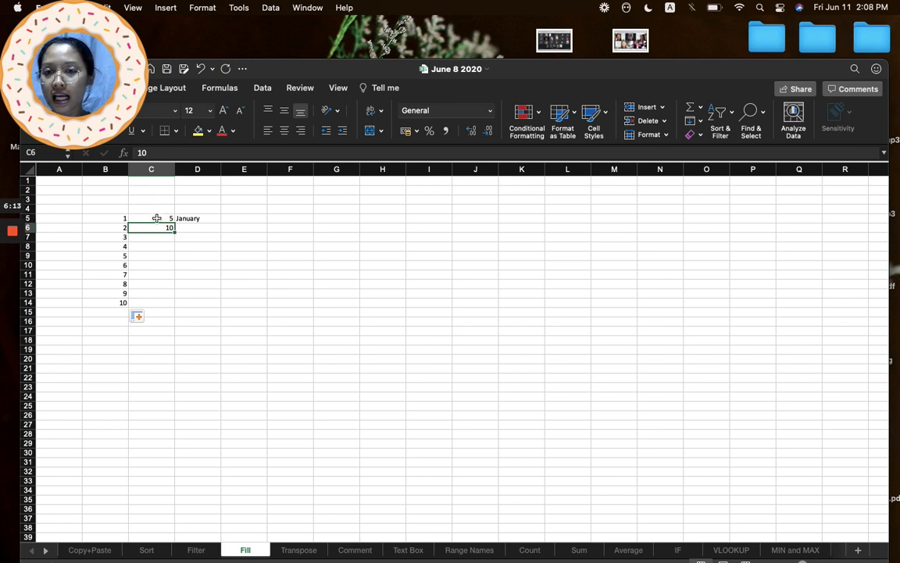
click(157, 218)
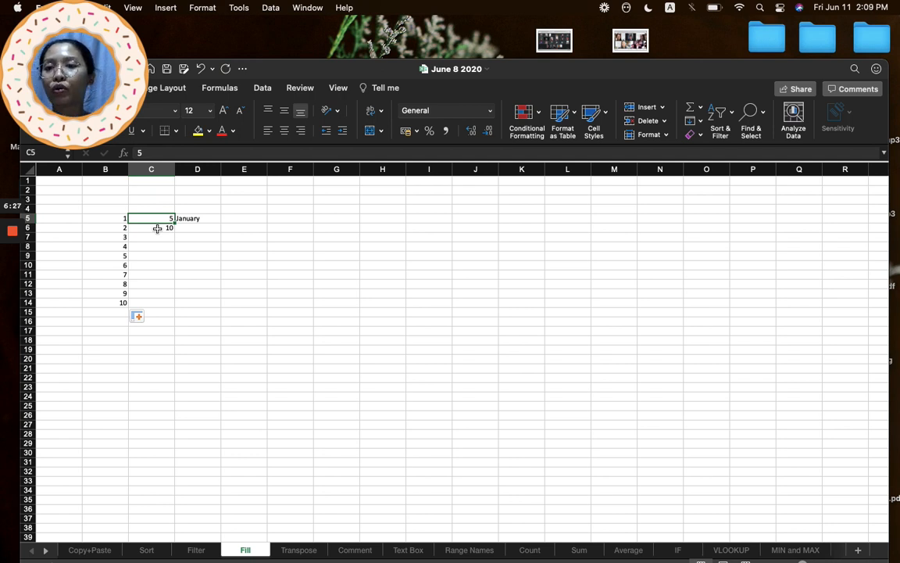
drag(152, 218, 156, 227)
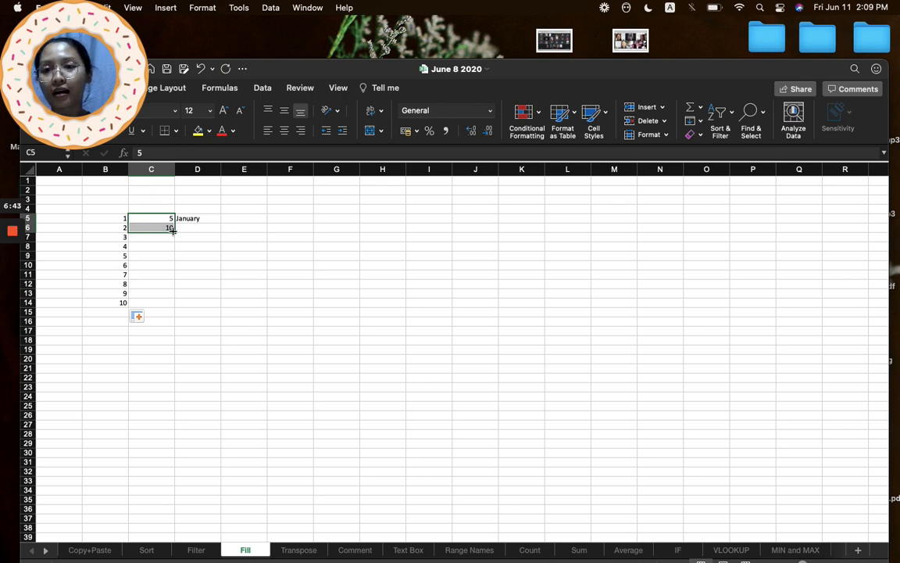
drag(173, 231, 180, 304)
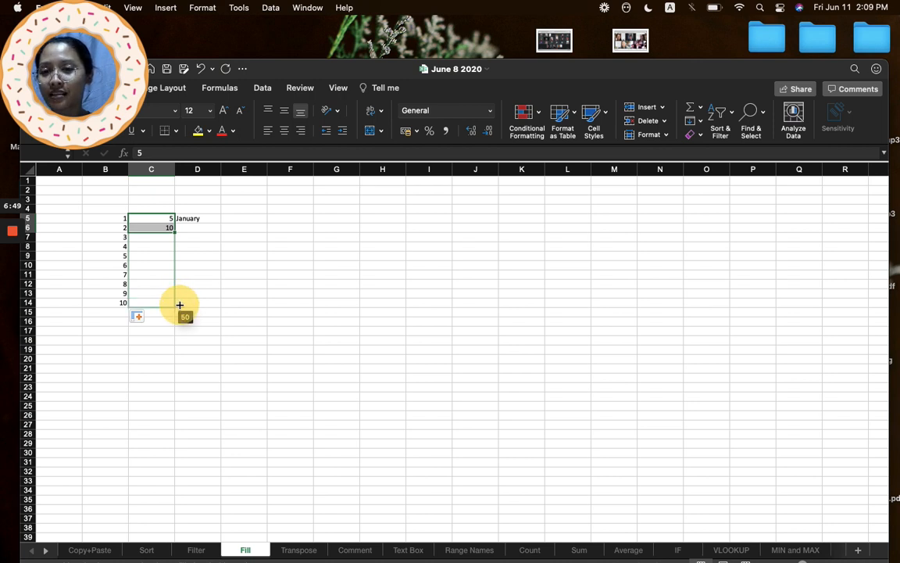
drag(180, 305, 180, 306)
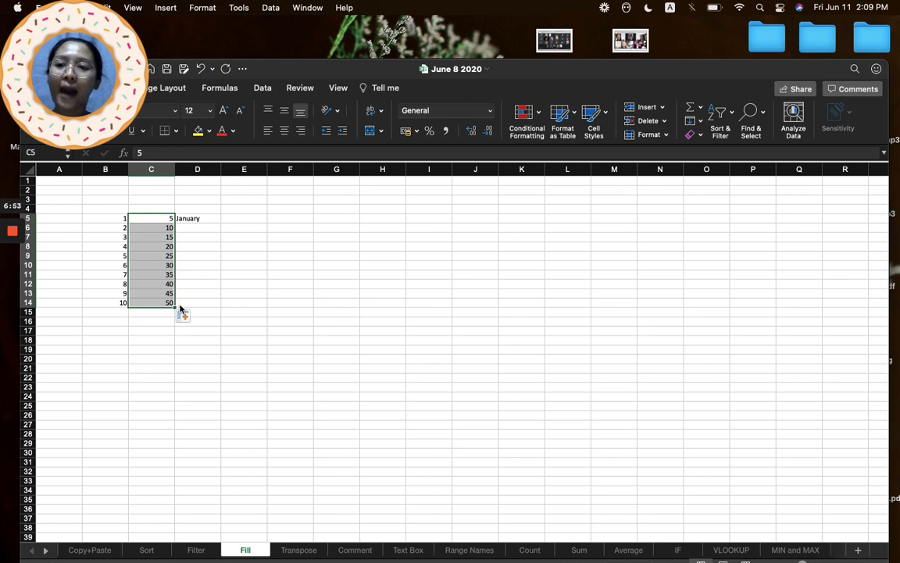
click(167, 218)
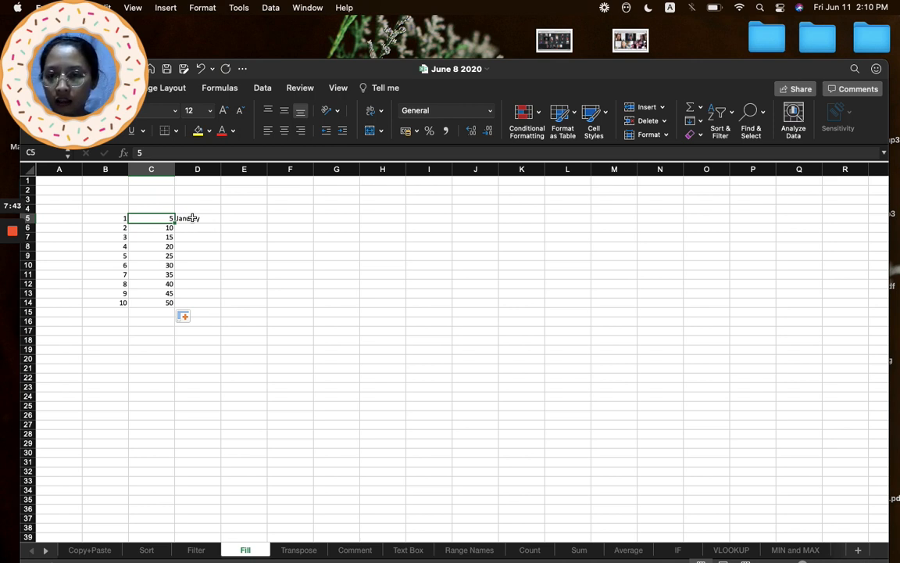
Step: Try to fill D5:D14 from January with a linear column series using a step value of 1
click(192, 218)
drag(205, 219, 212, 303)
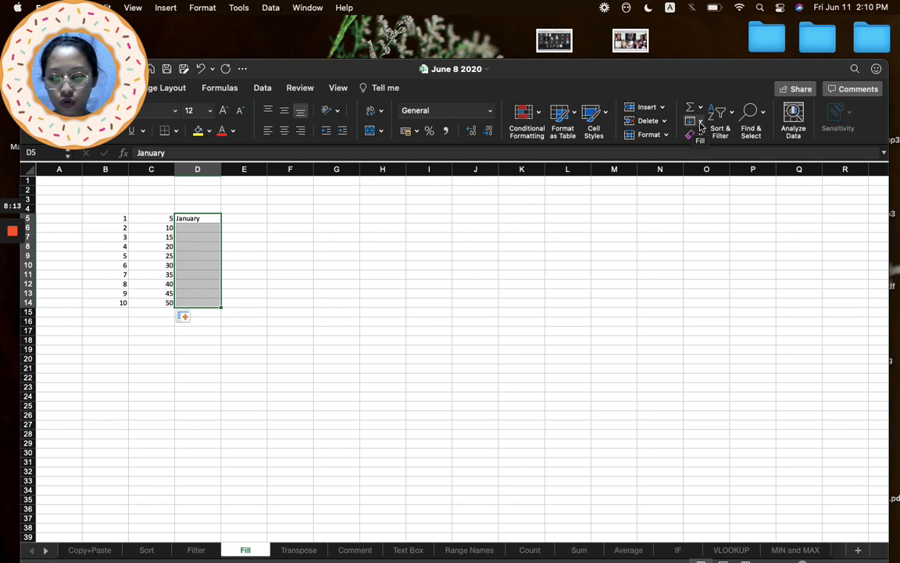
click(701, 124)
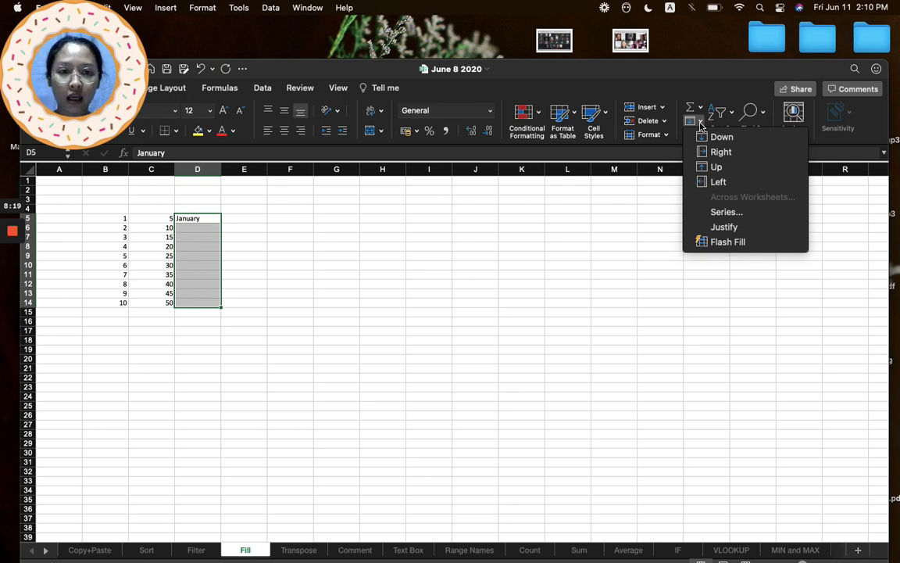
click(727, 213)
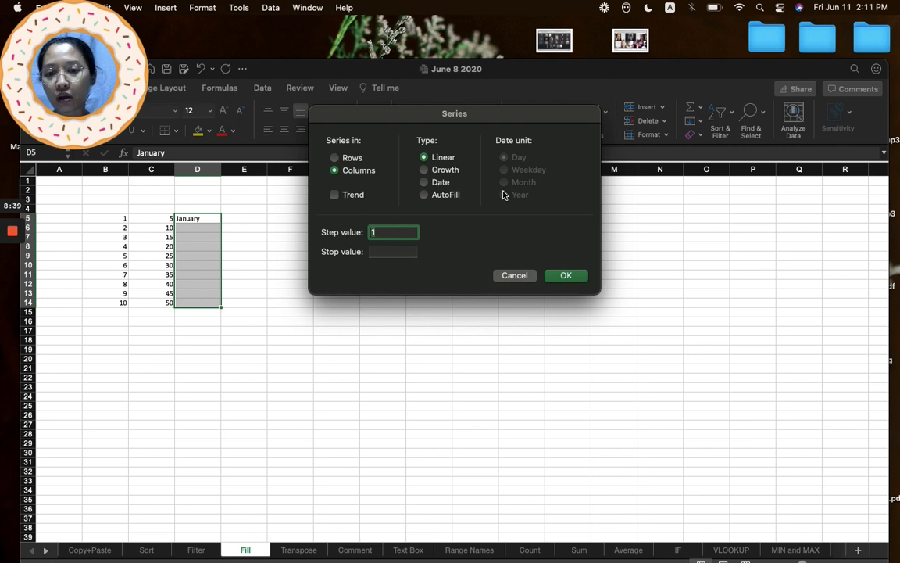
click(565, 275)
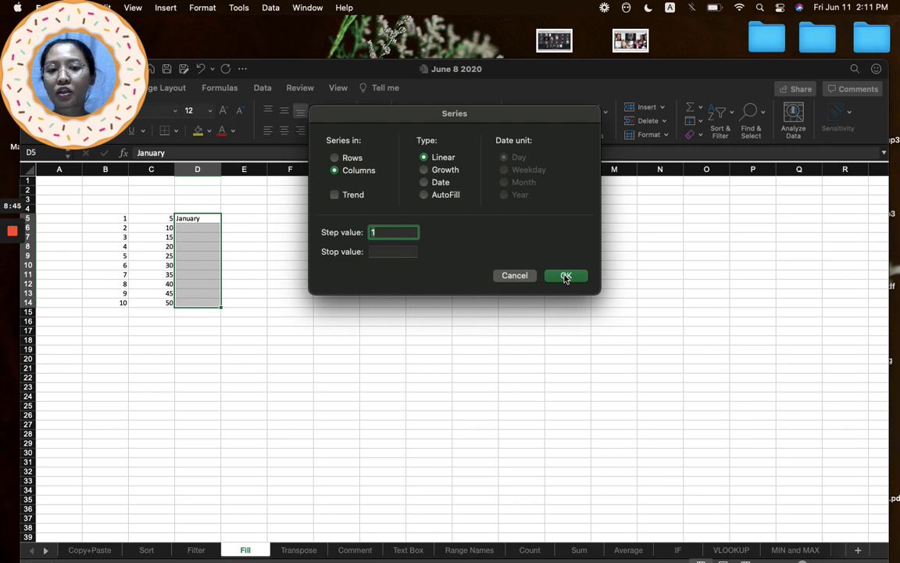
click(566, 276)
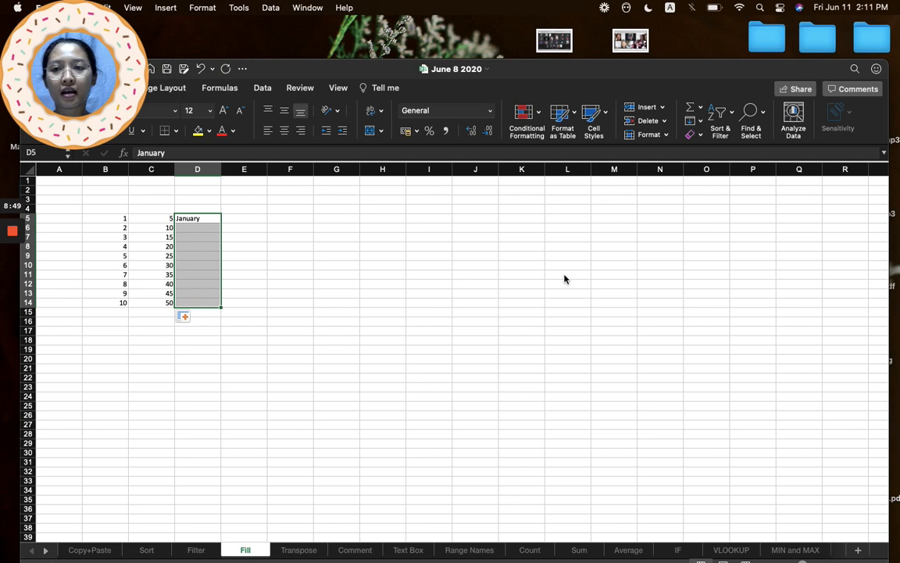
key(BackSpace)
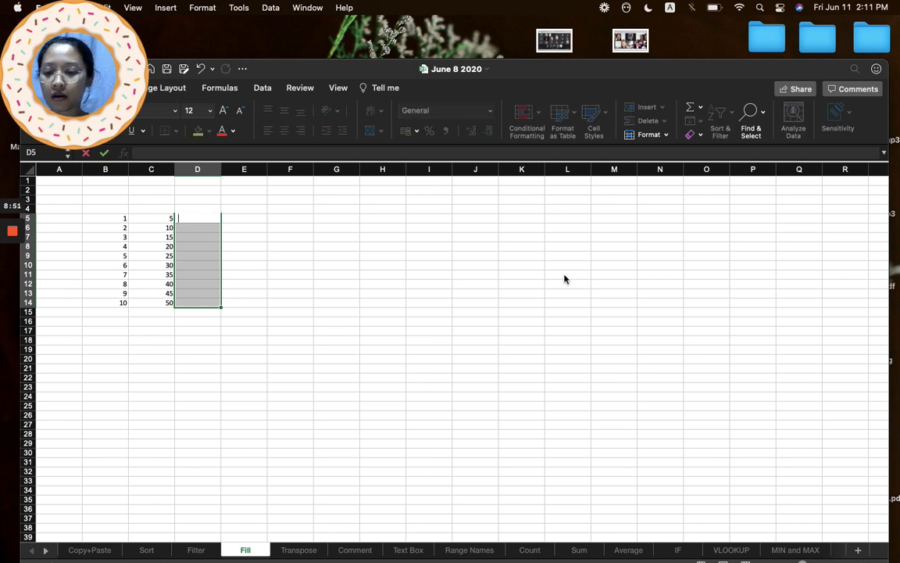
key(super+z)
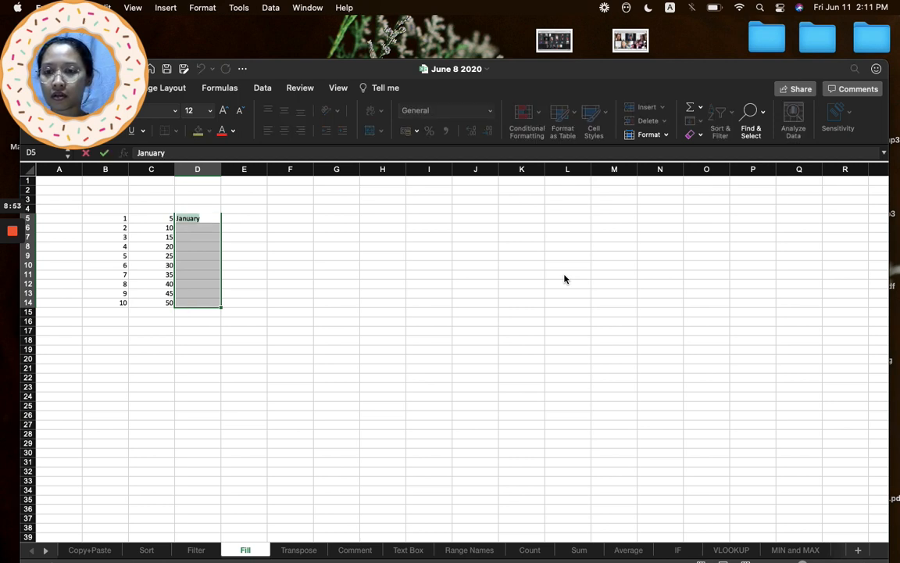
mouse_move(12, 235)
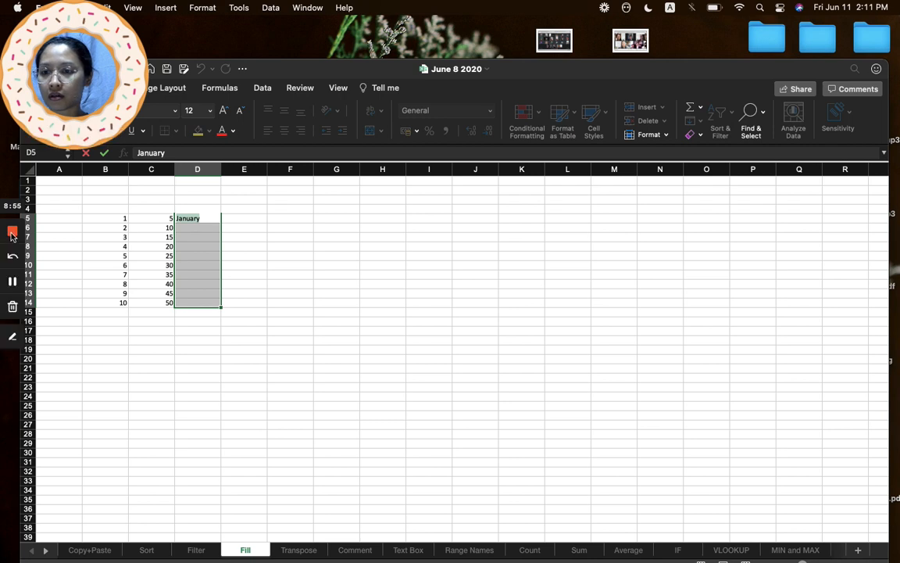
click(12, 282)
click(12, 282)
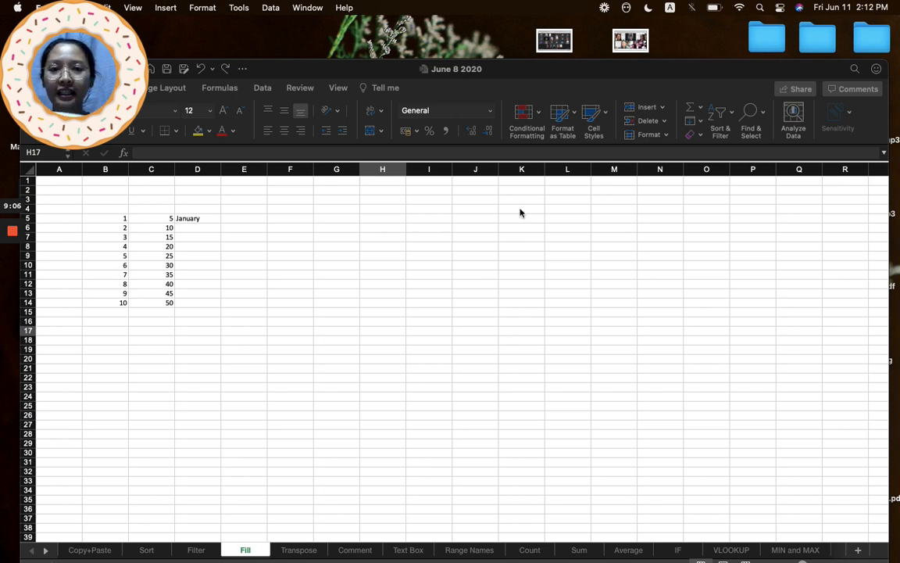
click(640, 79)
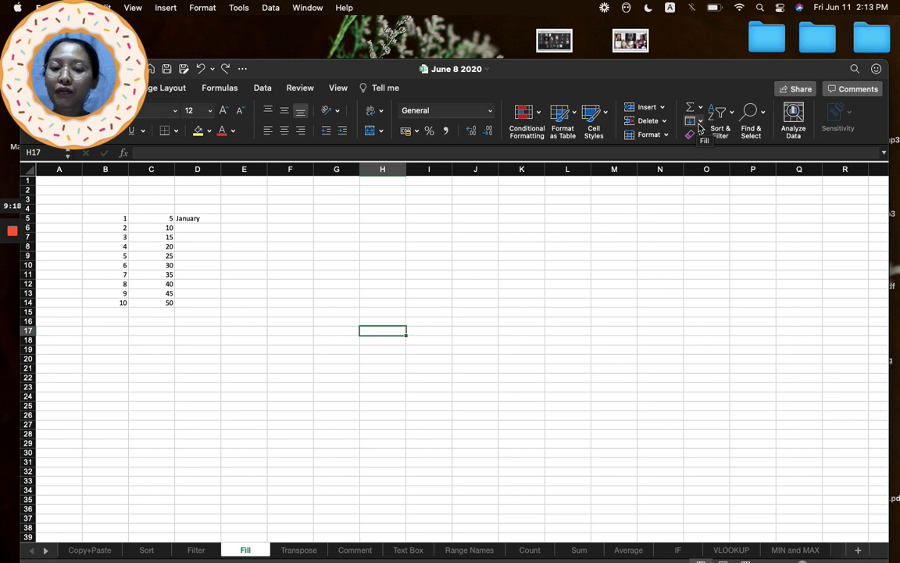
Step: Fill D5:D14 with consecutive months from January to October using a column series of type AutoFill
click(191, 220)
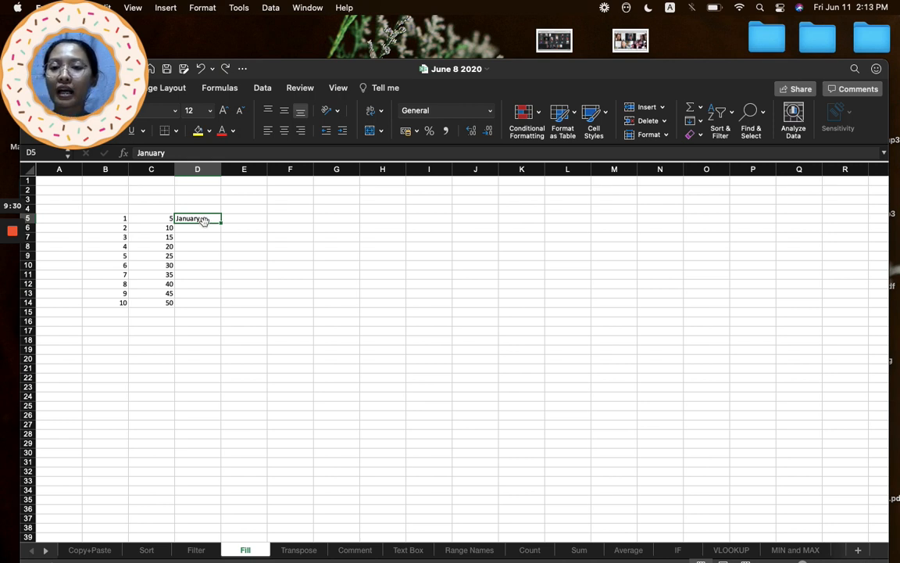
click(204, 223)
drag(204, 223, 207, 301)
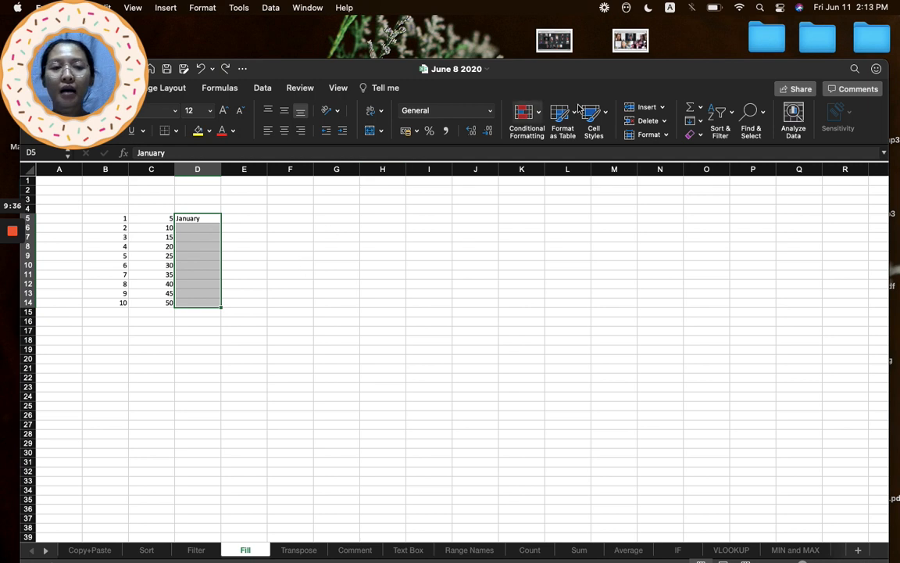
click(701, 122)
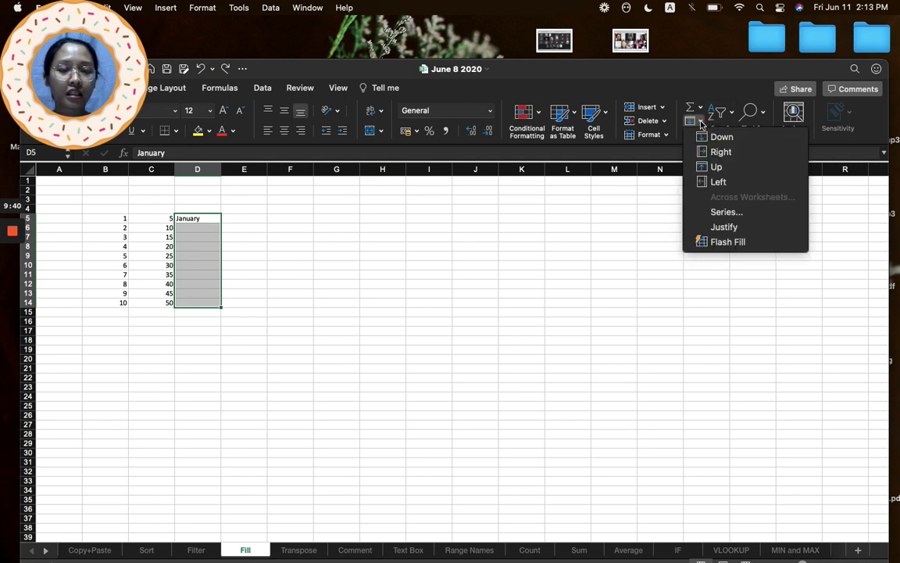
click(756, 216)
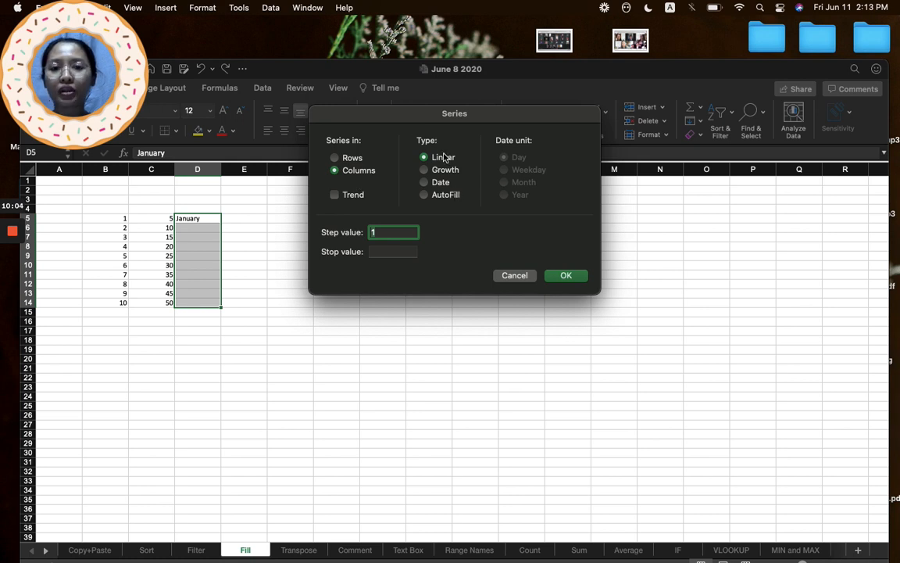
click(424, 196)
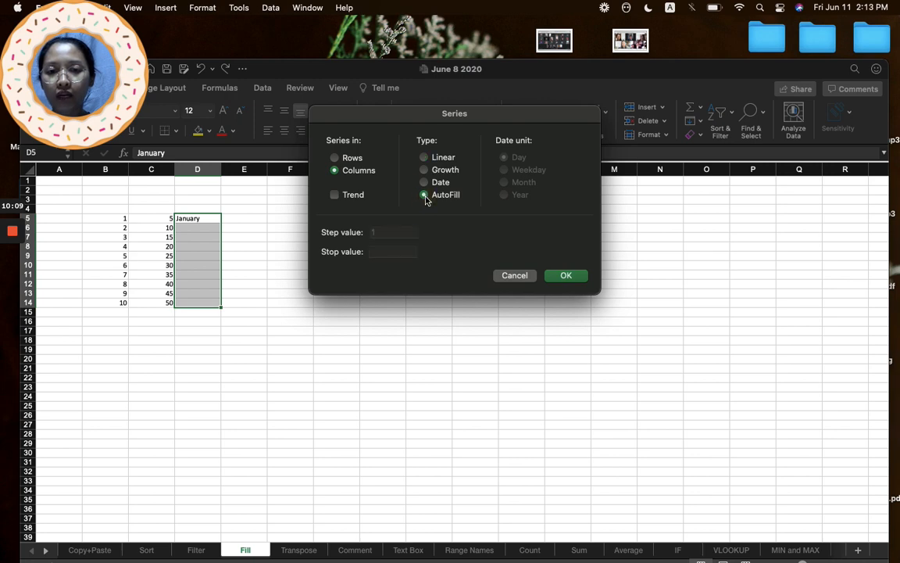
click(565, 275)
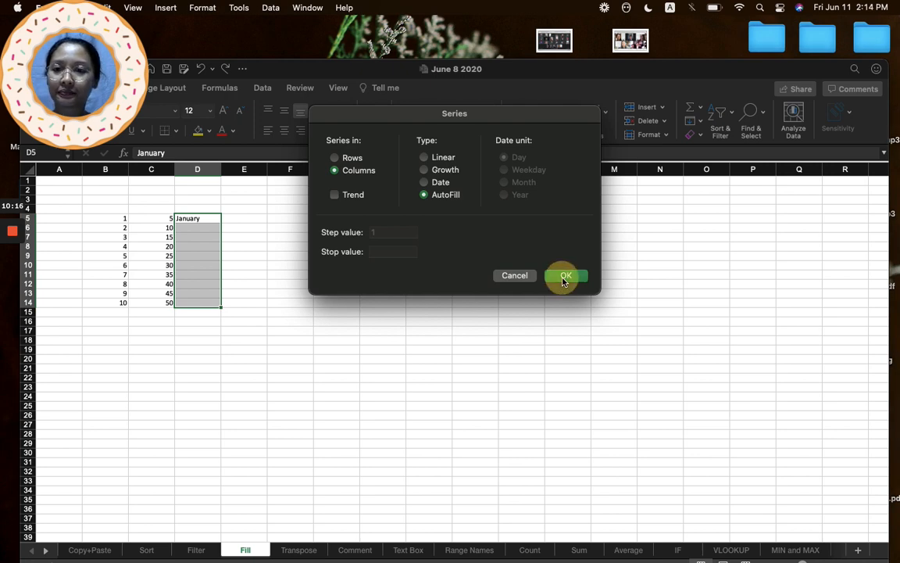
click(245, 341)
click(196, 219)
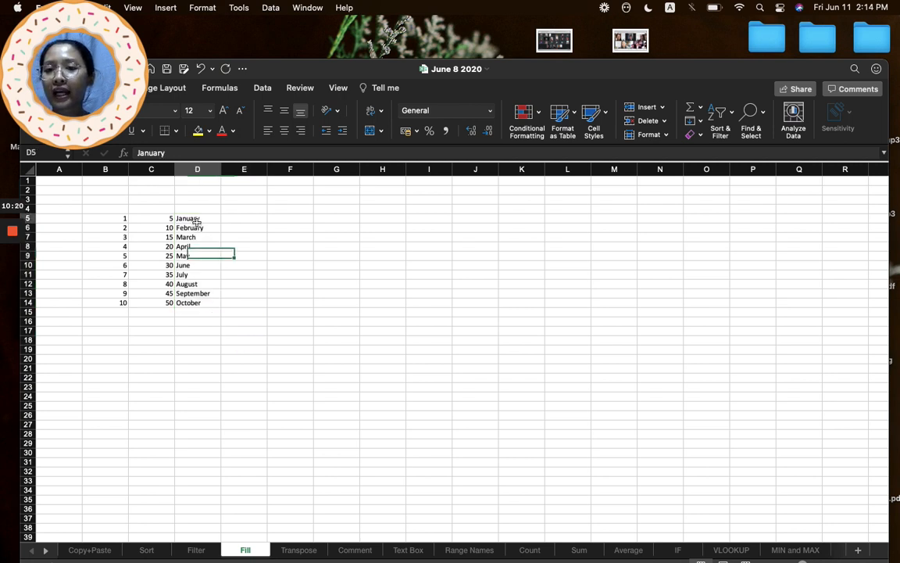